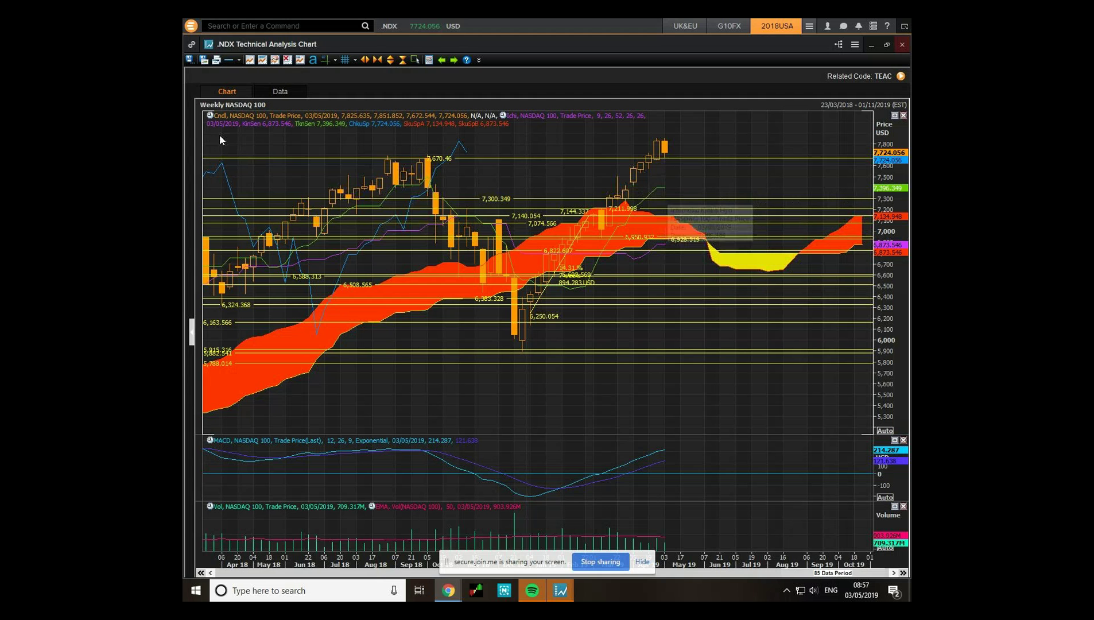
# Step: Change the NASDAQ 100 Ichimoku chart's timeframe from Weekly to Daily
pyautogui.click(213, 106)
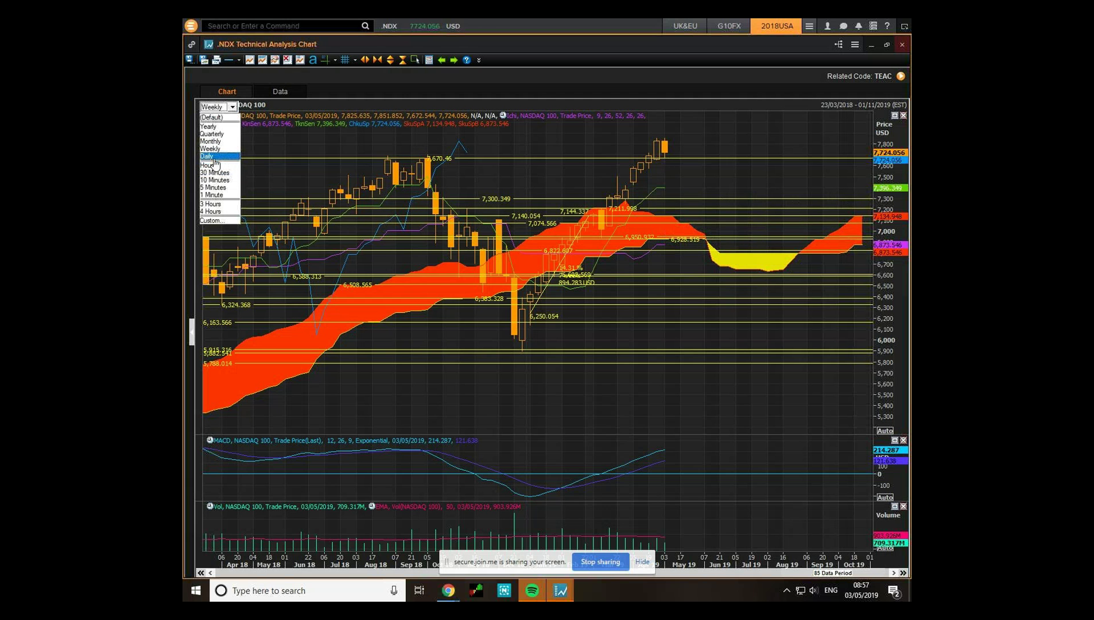
pyautogui.click(214, 157)
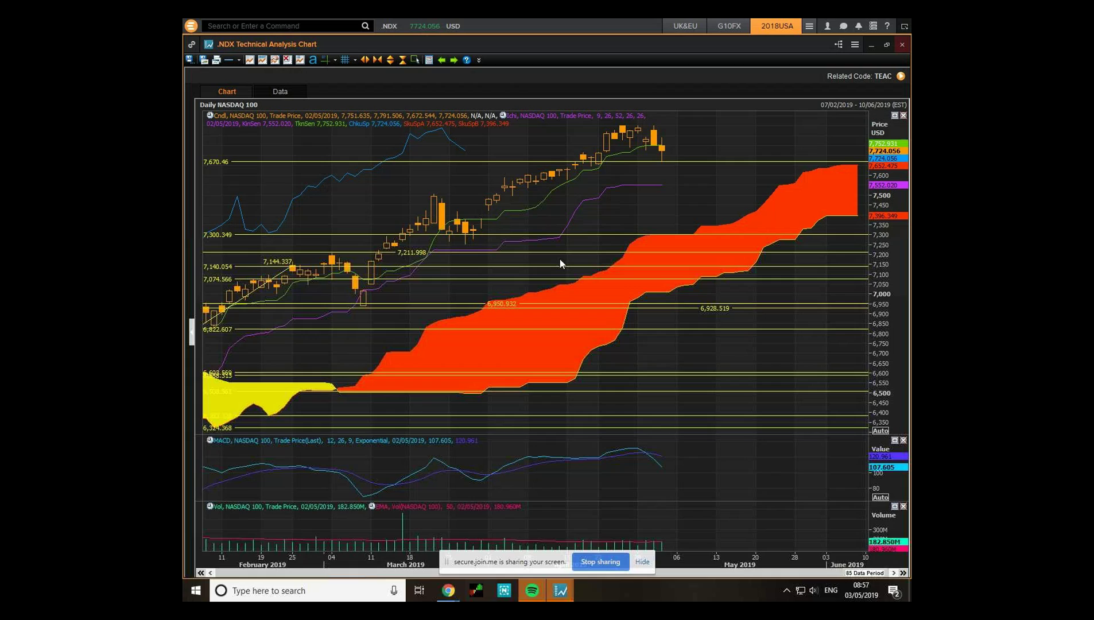
pyautogui.scroll(5, 557, 256)
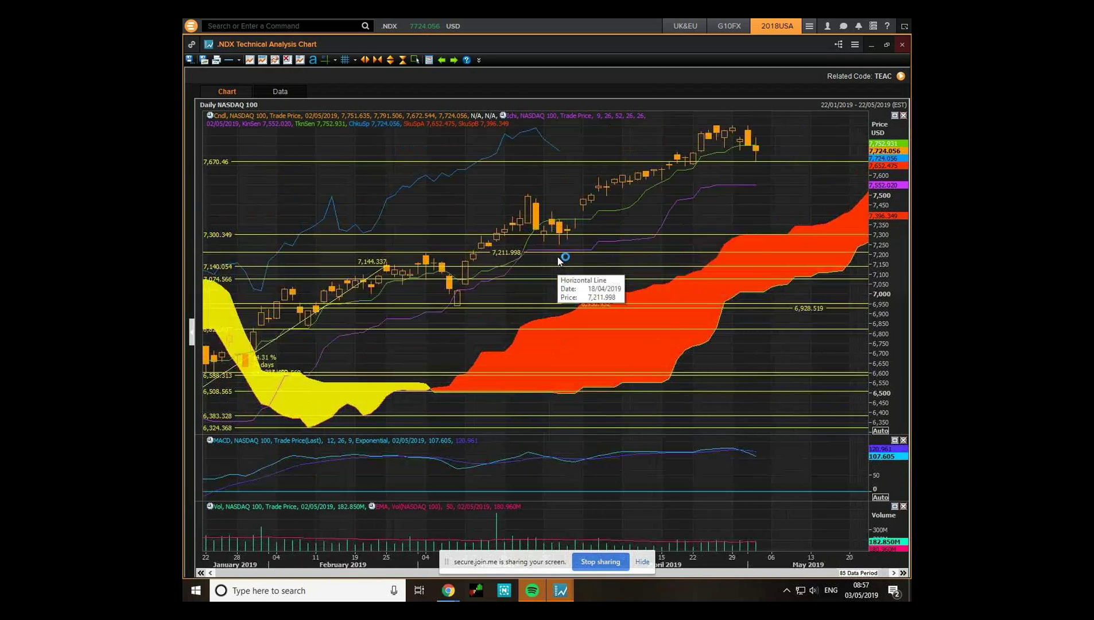
pyautogui.scroll(2, 557, 256)
pyautogui.scroll(3, 558, 256)
pyautogui.scroll(2, 557, 256)
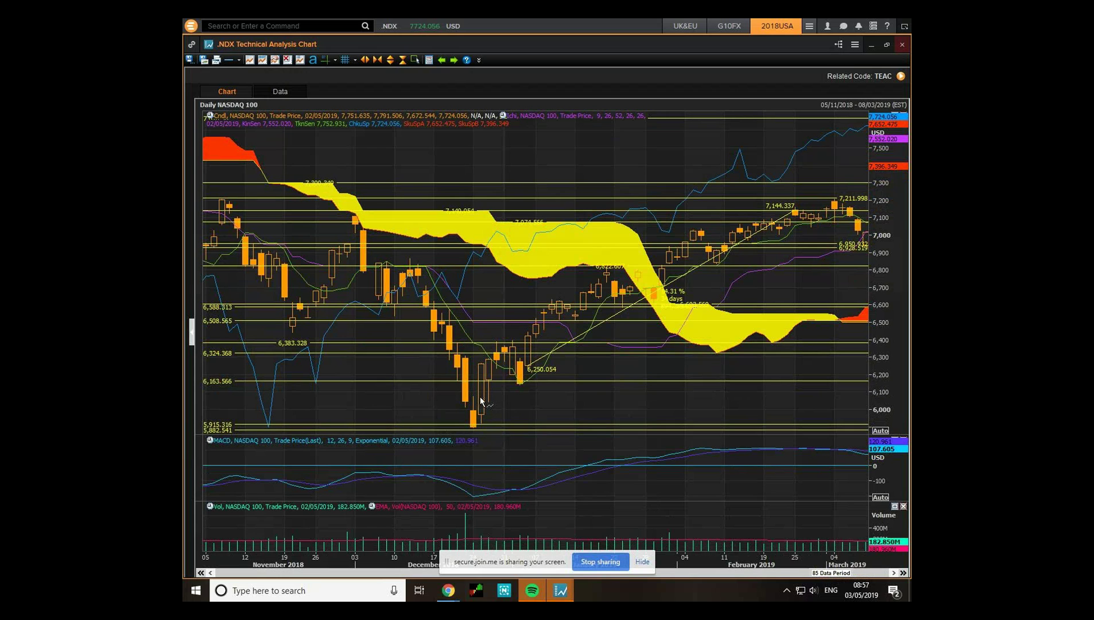
pyautogui.scroll(-2, 413, 384)
pyautogui.scroll(-2, 414, 383)
pyautogui.scroll(-2, 413, 385)
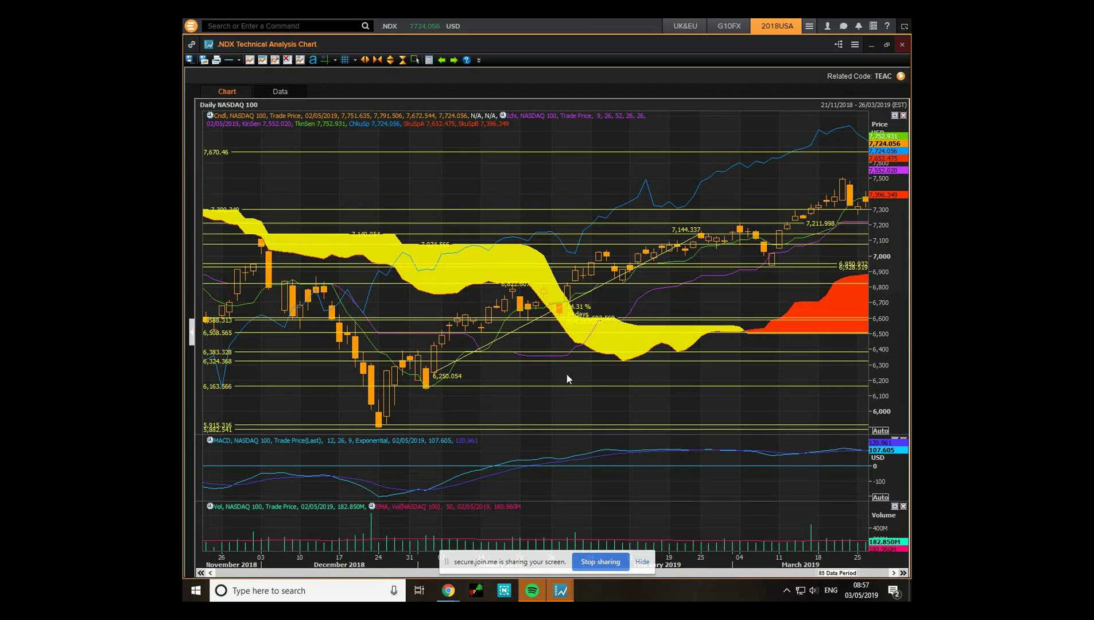
pyautogui.scroll(-2, 566, 379)
pyautogui.scroll(-2, 641, 357)
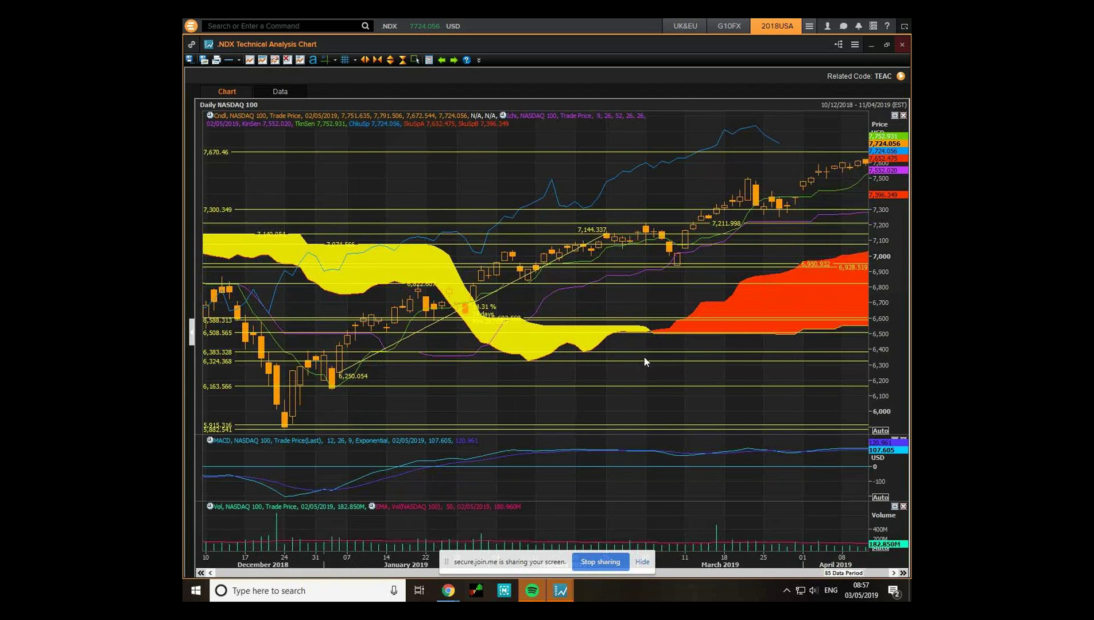
pyautogui.scroll(-2, 643, 358)
pyautogui.scroll(-2, 643, 359)
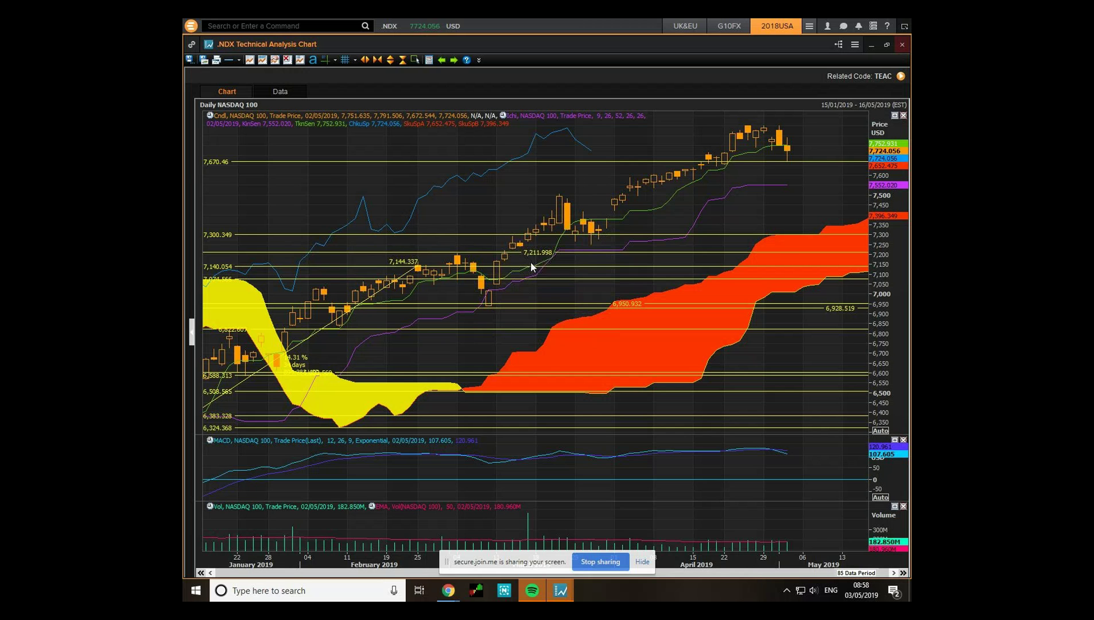
pyautogui.scroll(3, 531, 261)
pyautogui.scroll(3, 530, 261)
pyautogui.scroll(3, 529, 261)
pyautogui.scroll(2, 529, 261)
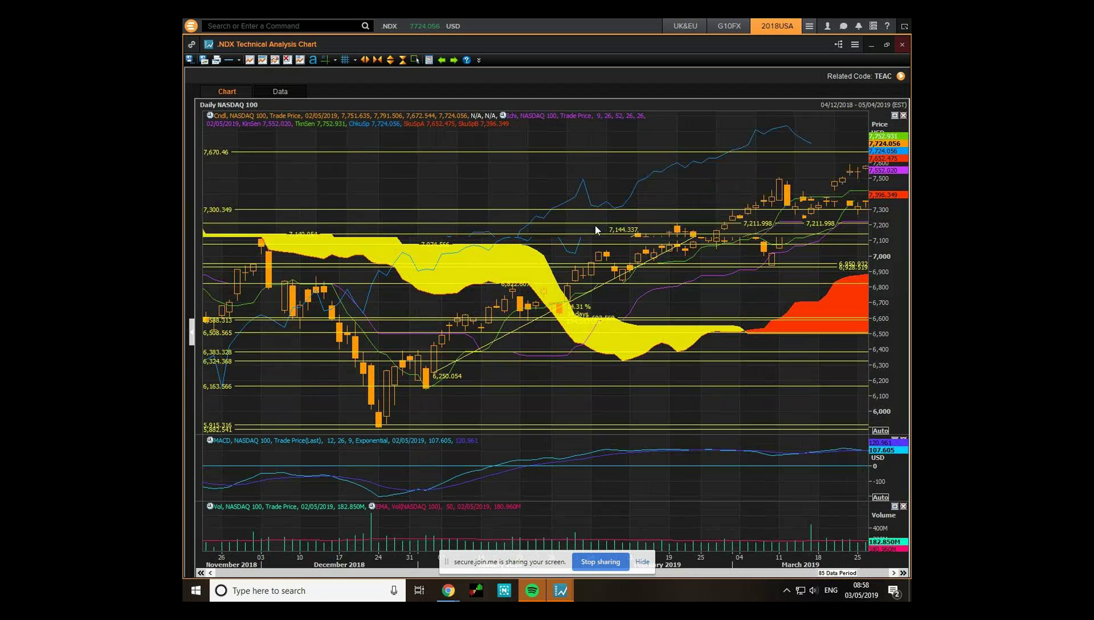
pyautogui.scroll(-3, 556, 222)
pyautogui.scroll(-3, 589, 229)
pyautogui.scroll(-3, 596, 233)
pyautogui.scroll(-3, 596, 229)
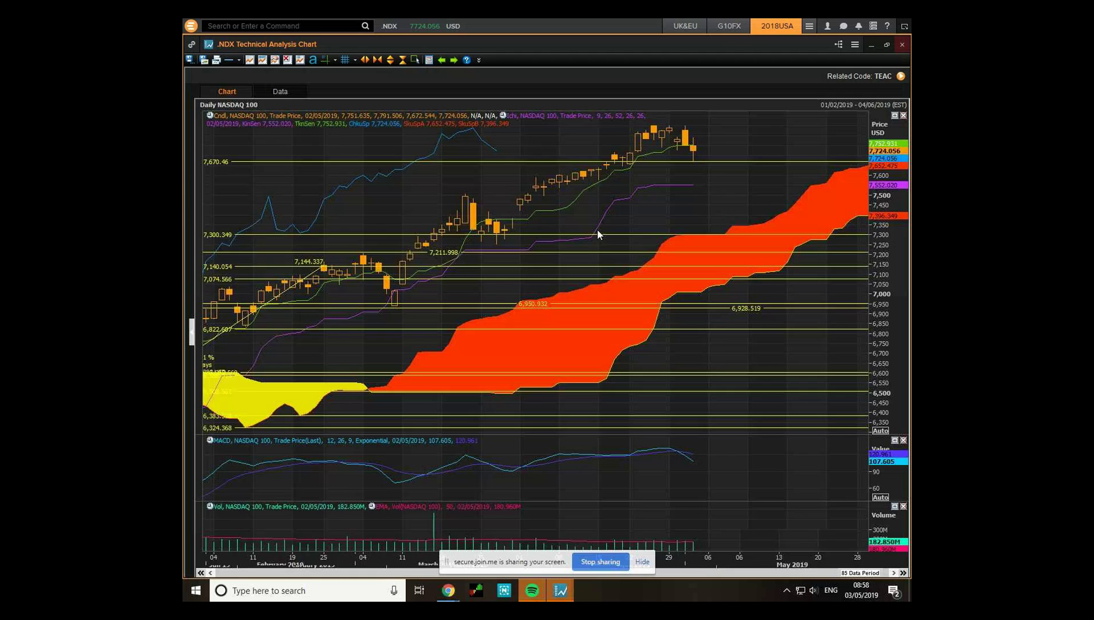
pyautogui.scroll(-2, 597, 229)
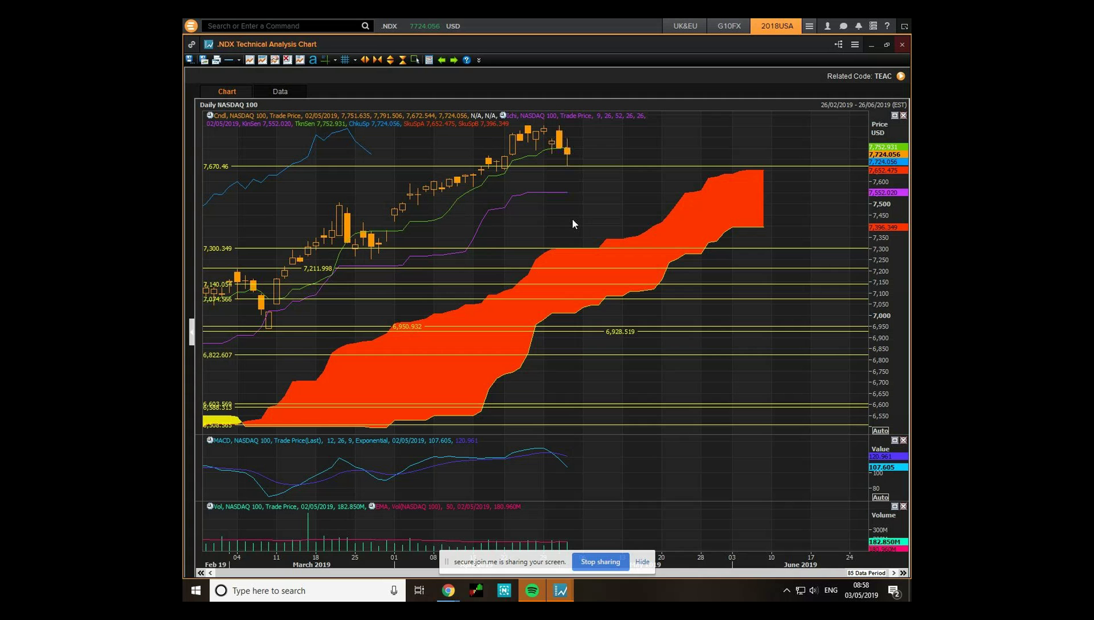
pyautogui.scroll(3, 564, 219)
pyautogui.scroll(3, 559, 219)
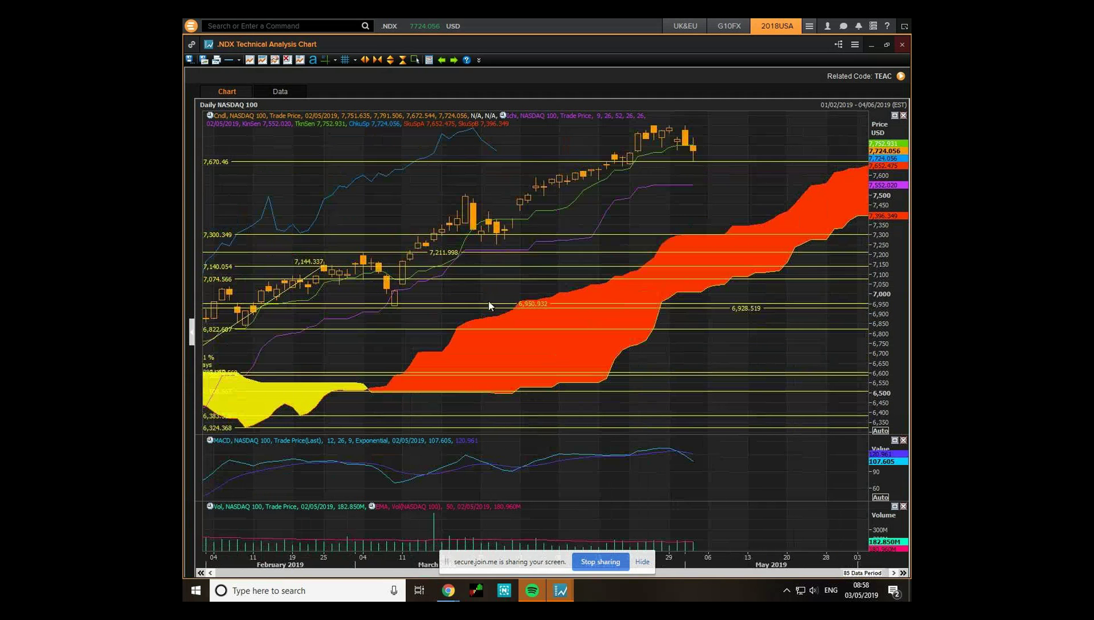
pyautogui.scroll(-2, 558, 229)
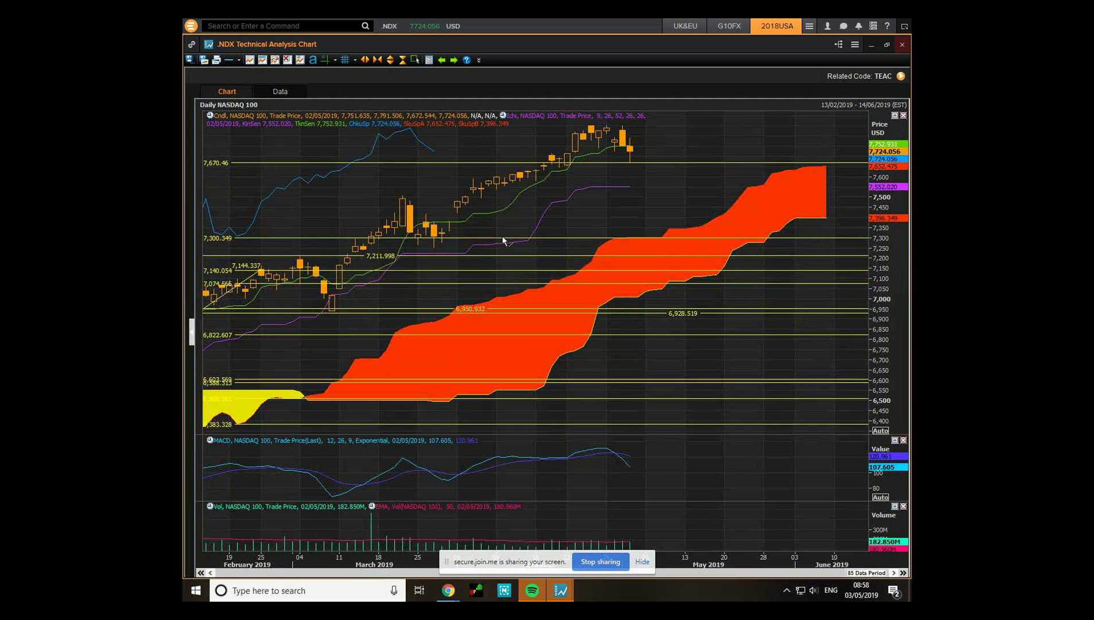